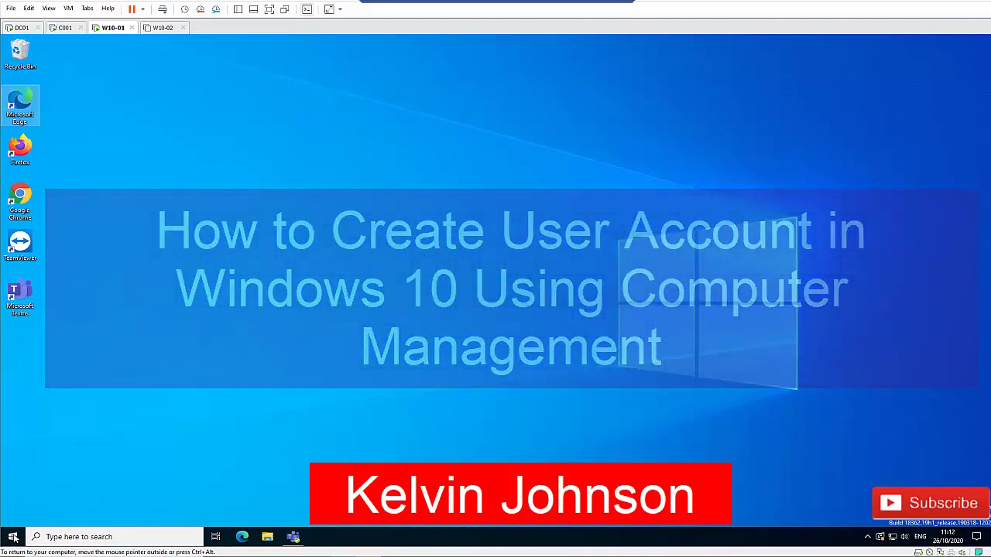
# - Launch Computer Management from the Win+X menu, then open Control Panel by searching 'control'
pyautogui.rightClick(14, 538)
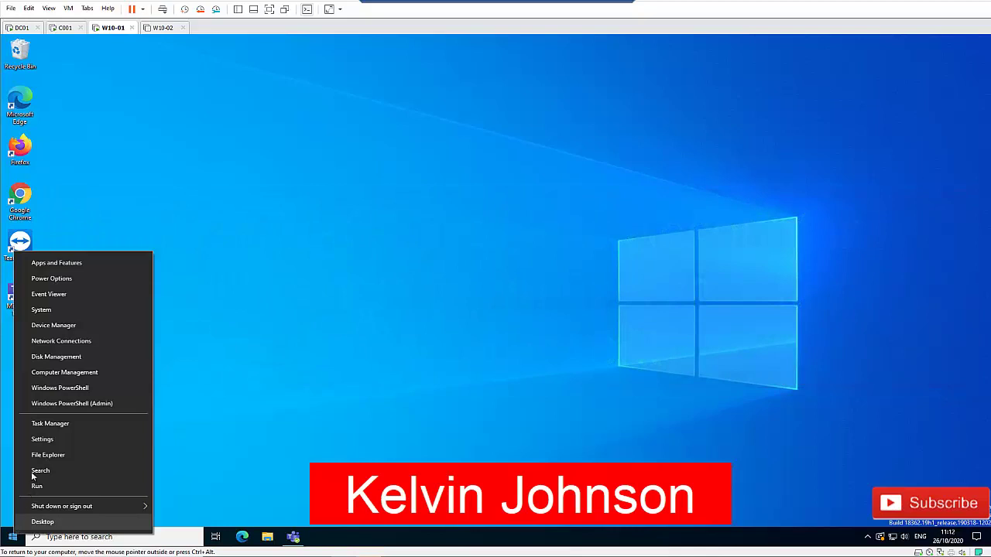
pyautogui.click(77, 374)
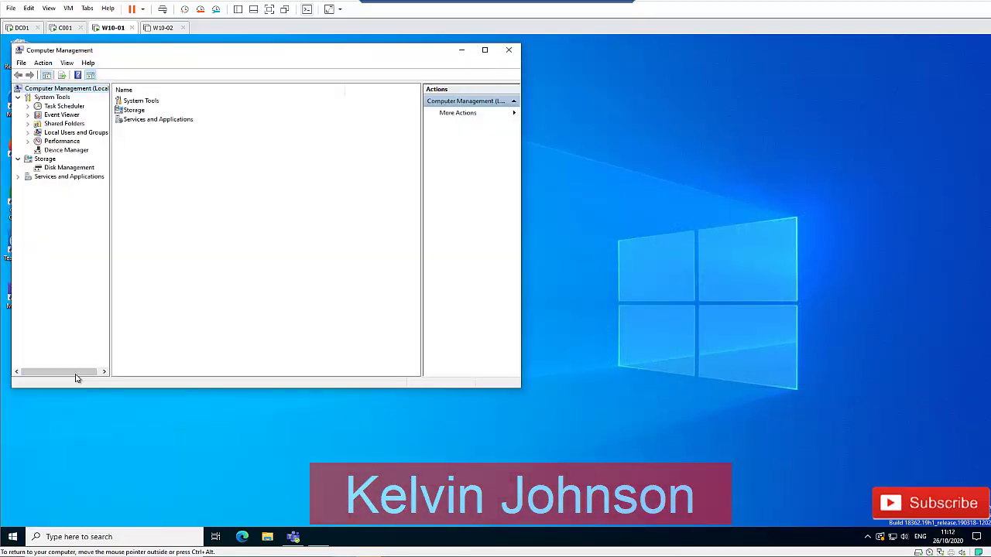
pyautogui.click(13, 536)
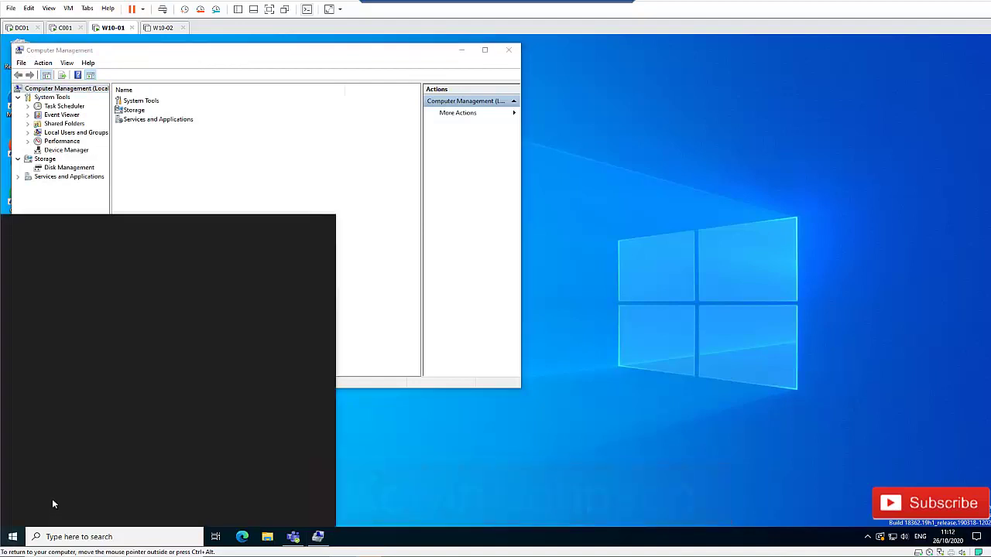
pyautogui.write('control')
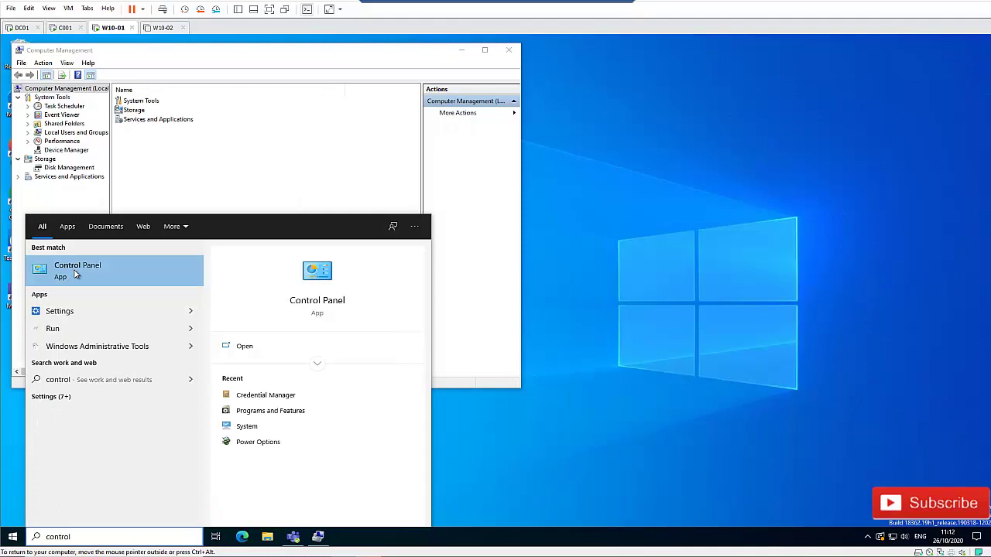
pyautogui.click(75, 269)
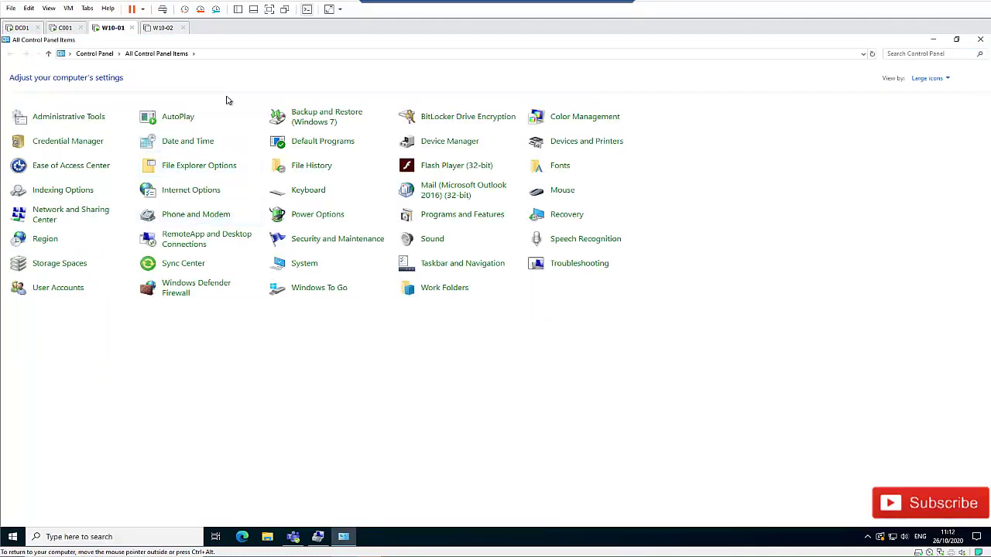
# - Switch Control Panel to Category view and back to Large icons, then open Administrative Tools
pyautogui.click(938, 78)
pyautogui.click(937, 91)
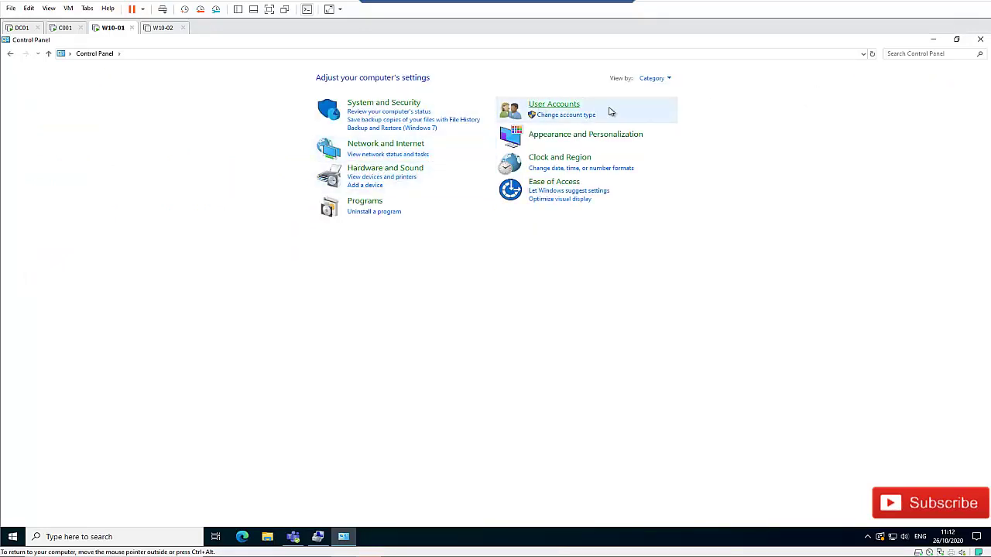
pyautogui.click(671, 78)
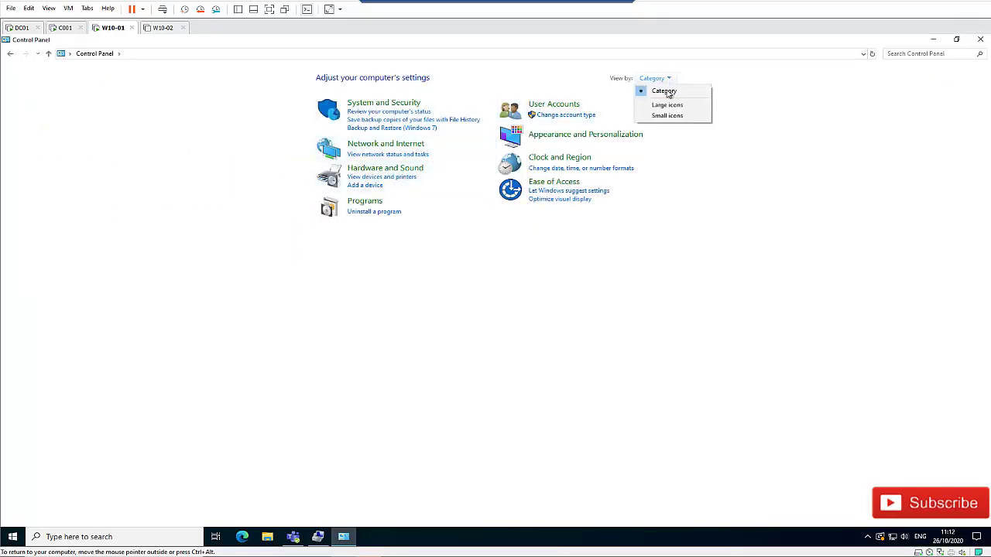
pyautogui.click(666, 106)
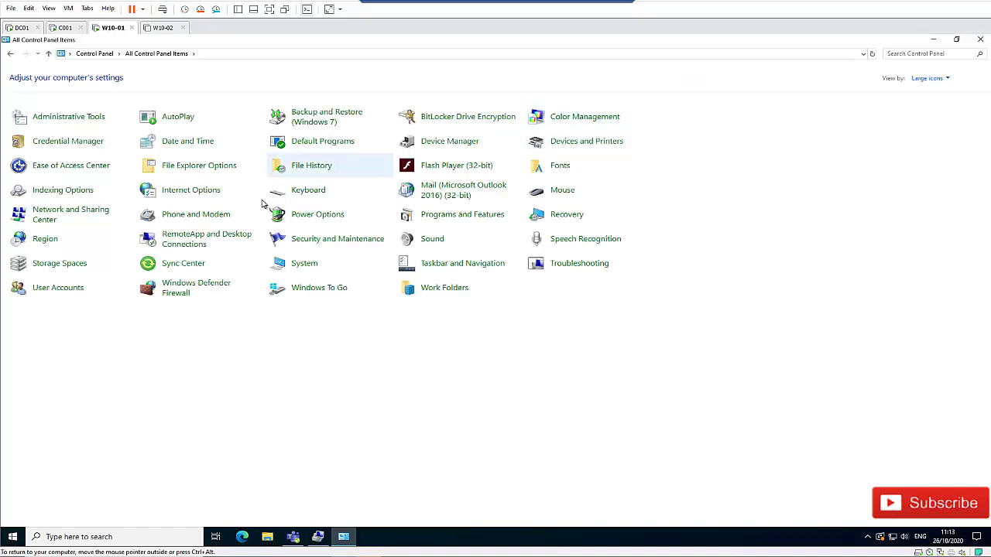
pyautogui.click(73, 118)
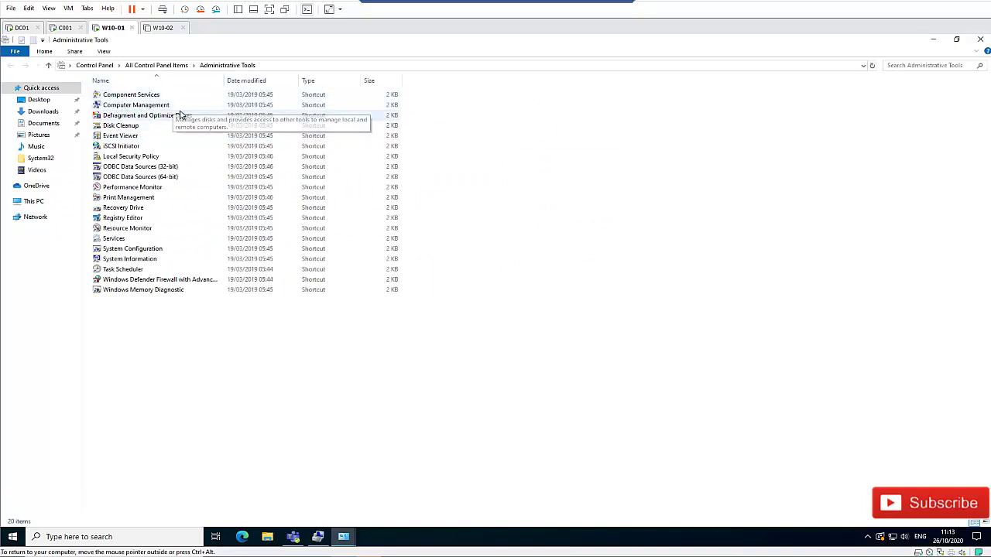
# - Open Computer Management's Local Users list, maximized, with the Name column widened to fit names
pyautogui.click(318, 536)
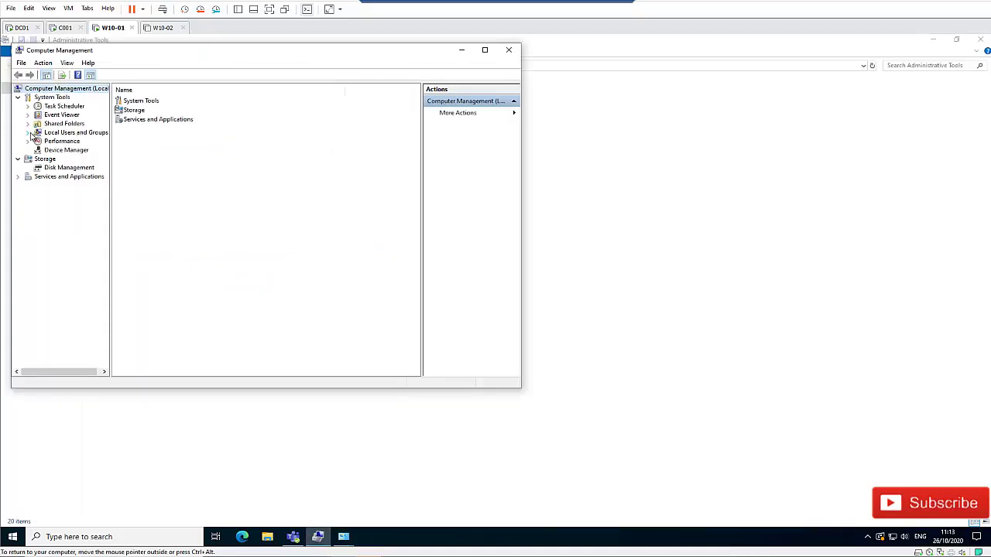
pyautogui.click(29, 135)
pyautogui.click(61, 141)
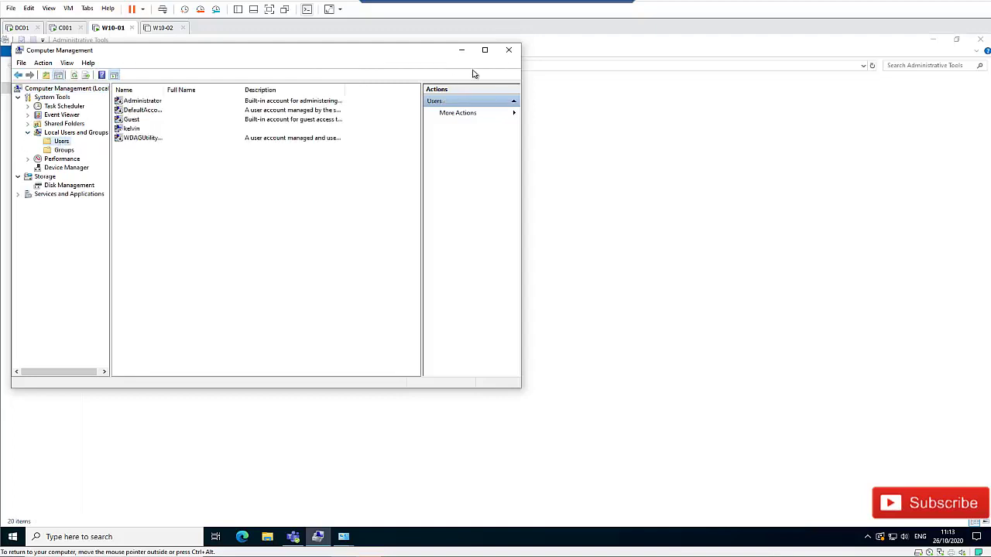
pyautogui.click(485, 50)
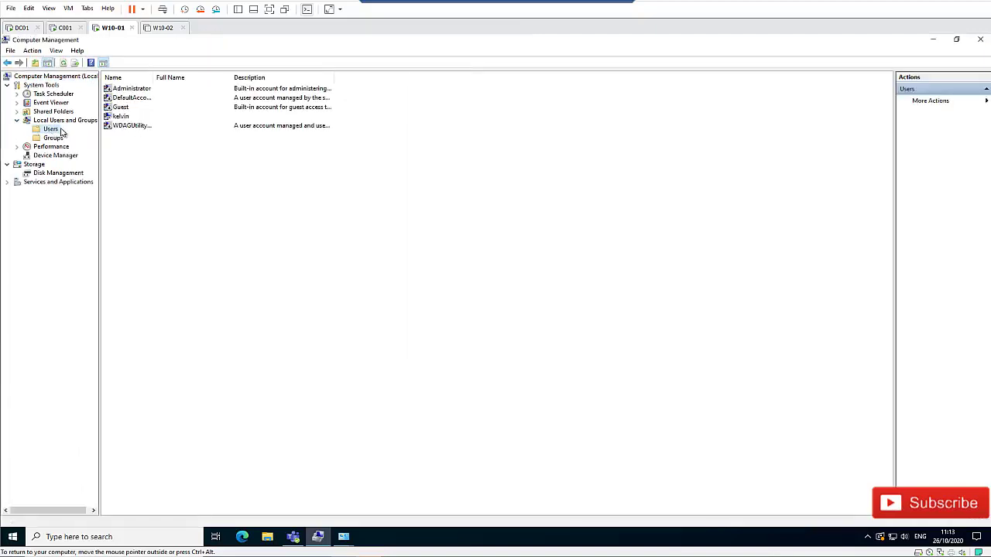
pyautogui.doubleClick(153, 77)
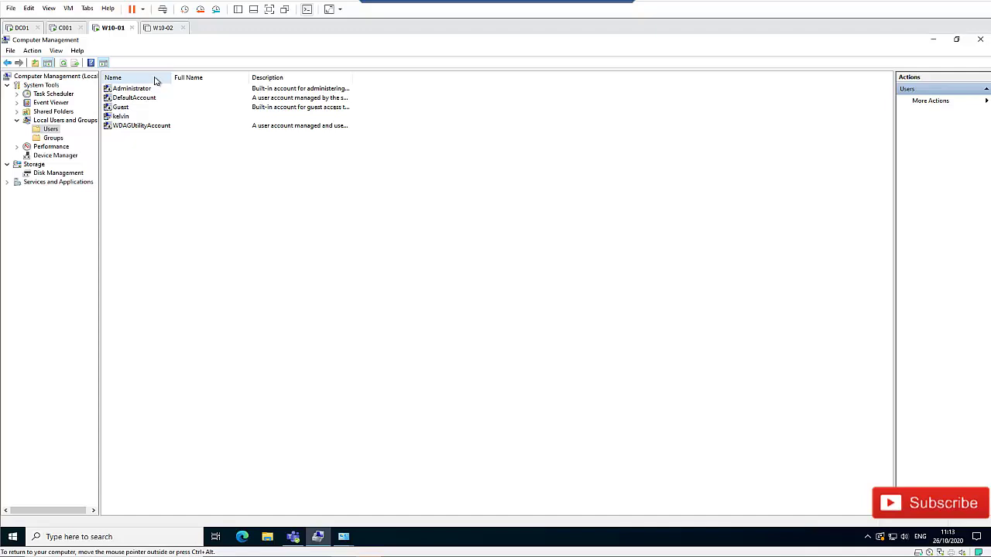
# - Review the listed accounts and check kelvin's group memberships on the Member Of tab
pyautogui.click(134, 90)
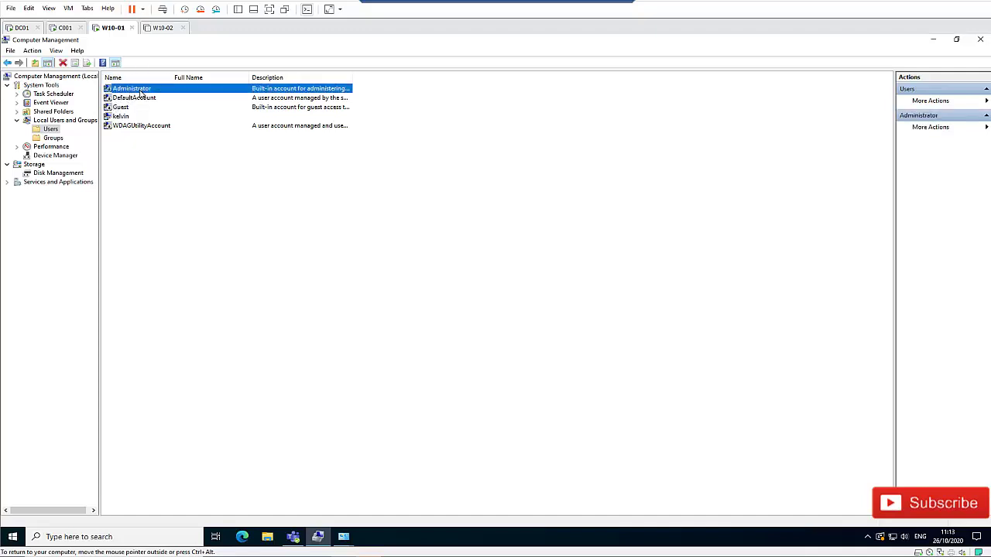
pyautogui.click(130, 99)
pyautogui.click(125, 109)
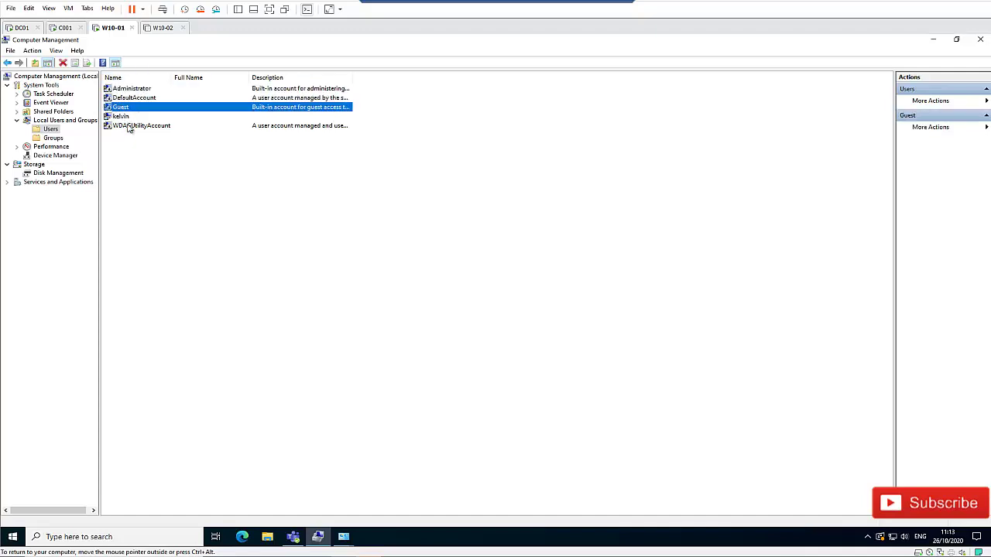
pyautogui.click(122, 118)
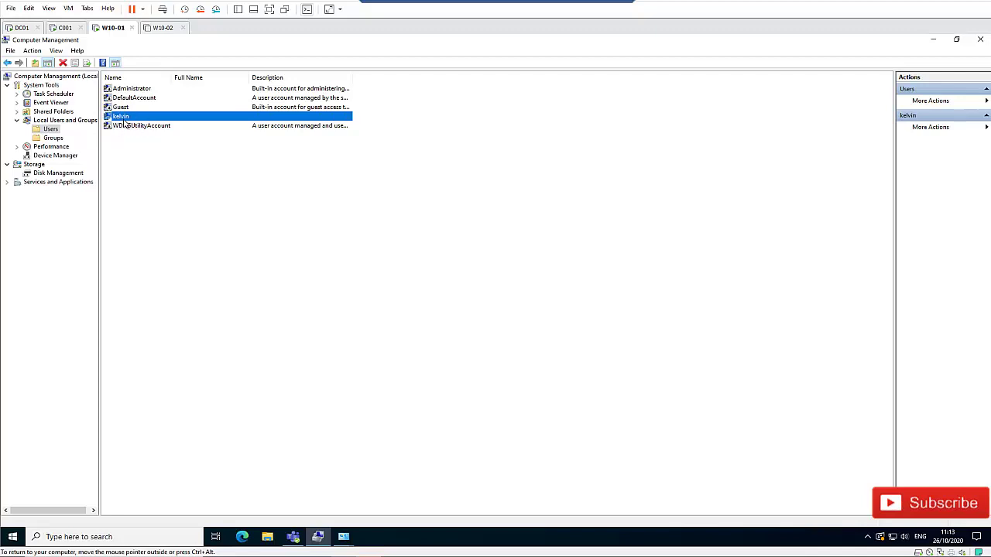
pyautogui.doubleClick(124, 120)
pyautogui.click(437, 193)
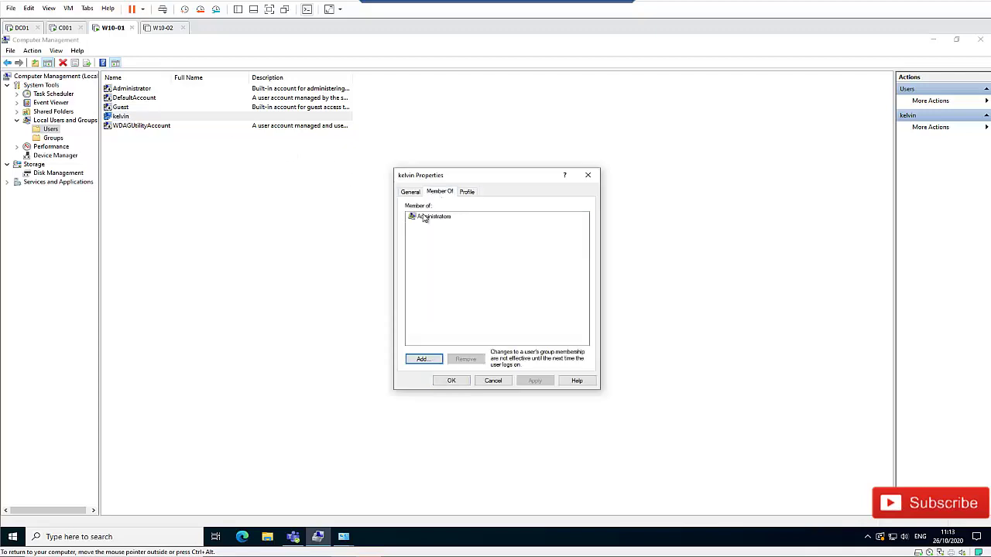
pyautogui.click(587, 175)
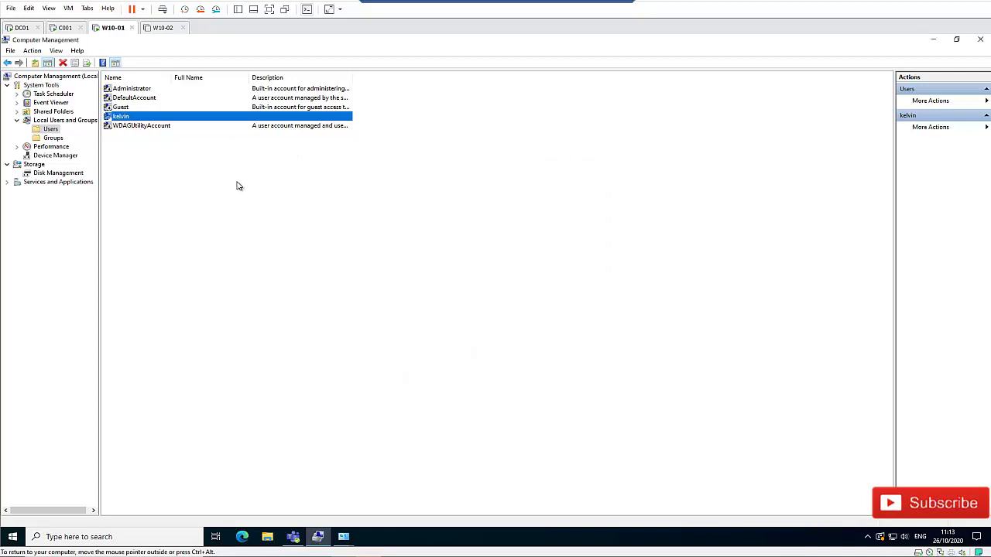
pyautogui.rightClick(149, 178)
pyautogui.click(190, 184)
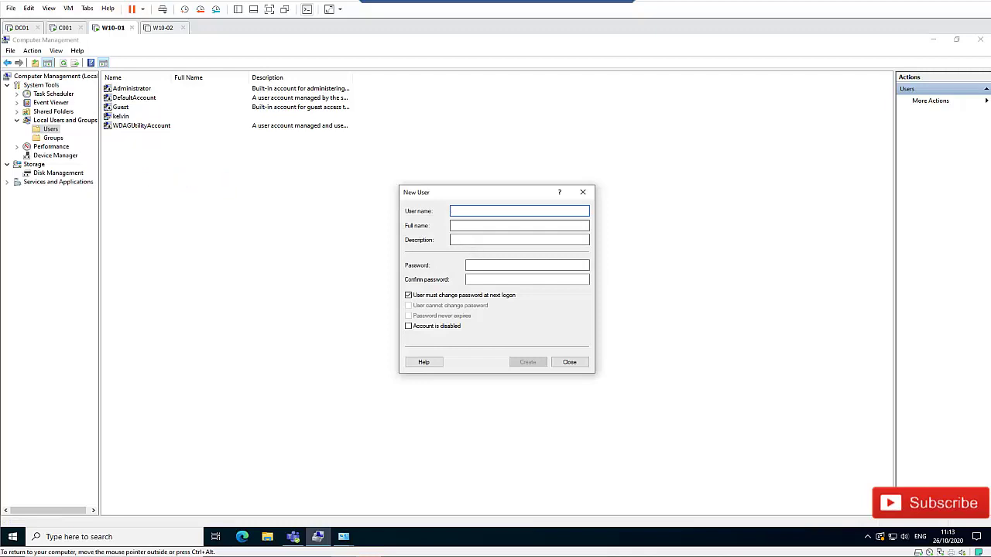
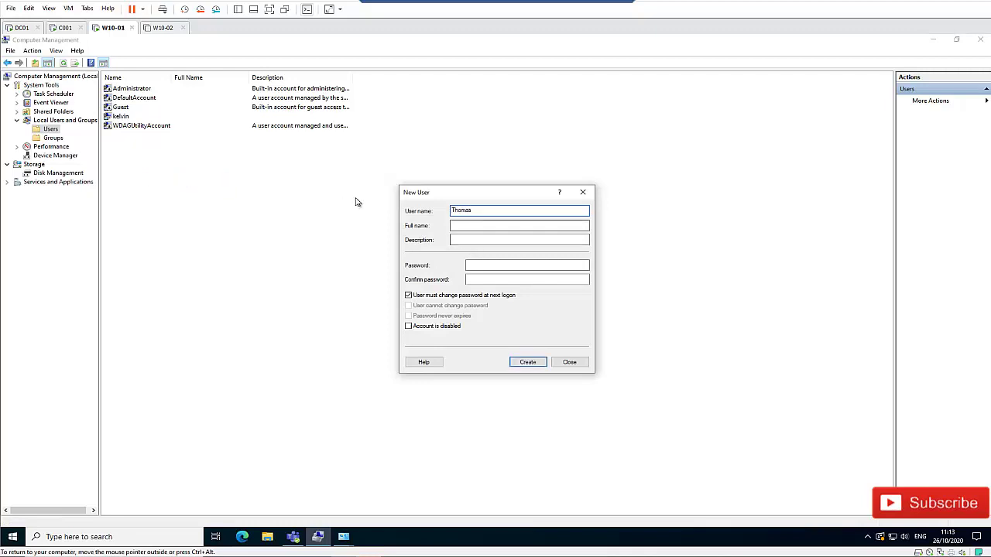
pyautogui.click(462, 224)
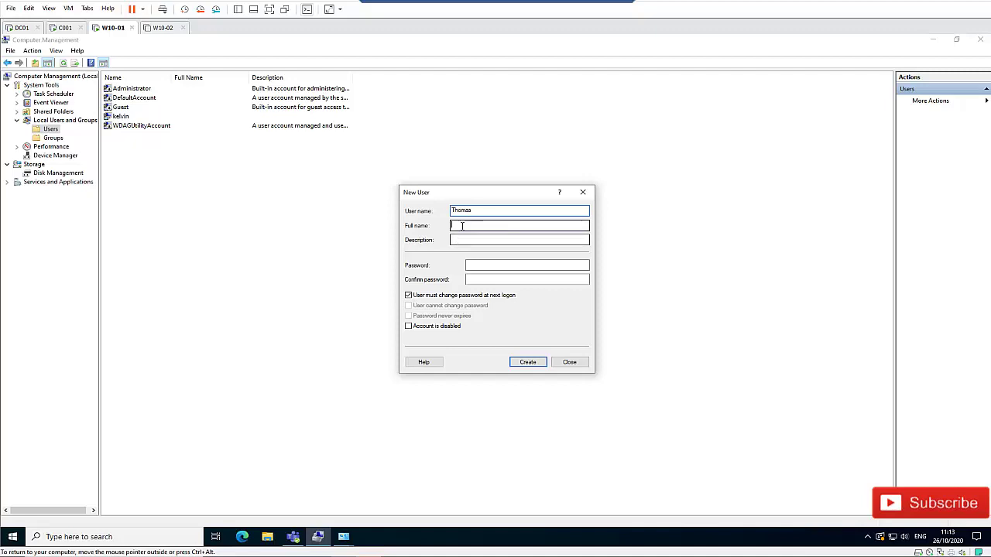
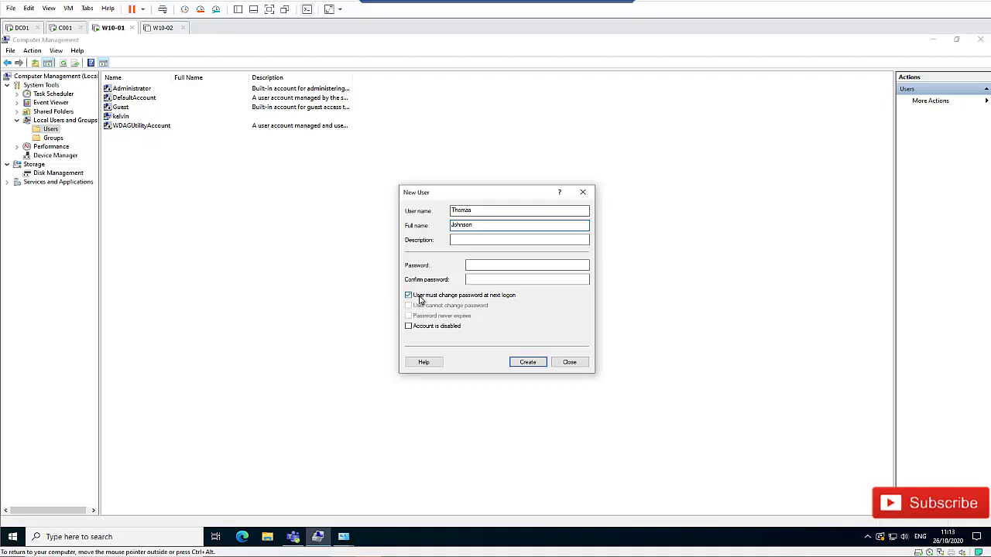
# - Clear 'must change password', tick 'User cannot change password', set the password, and create the account
pyautogui.click(424, 299)
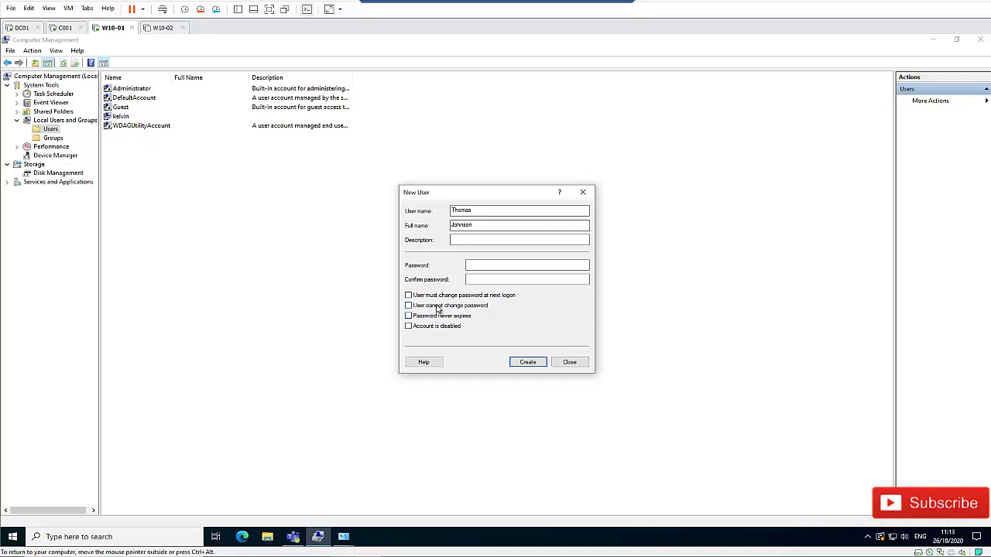
pyautogui.click(437, 306)
pyautogui.click(483, 266)
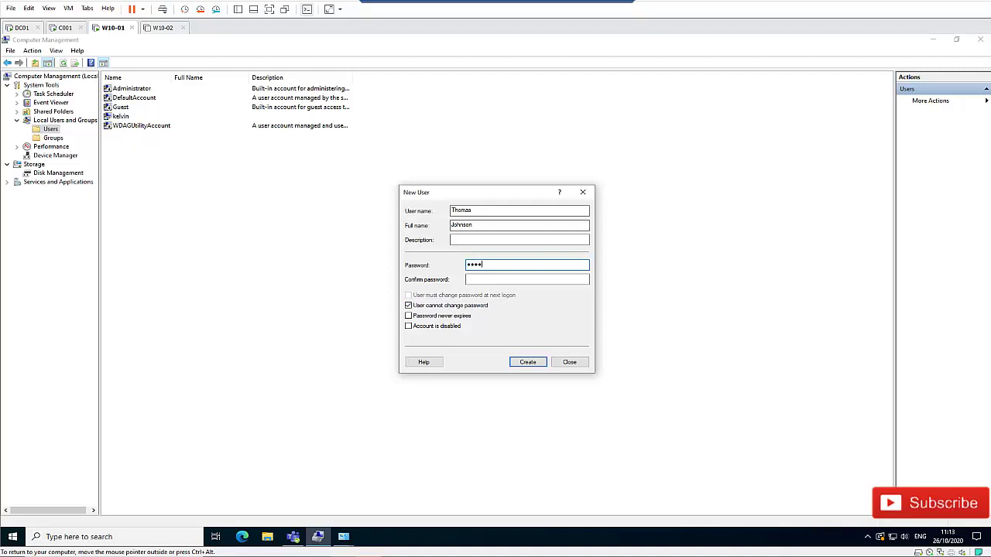
pyautogui.write('1')
pyautogui.press('Tab')
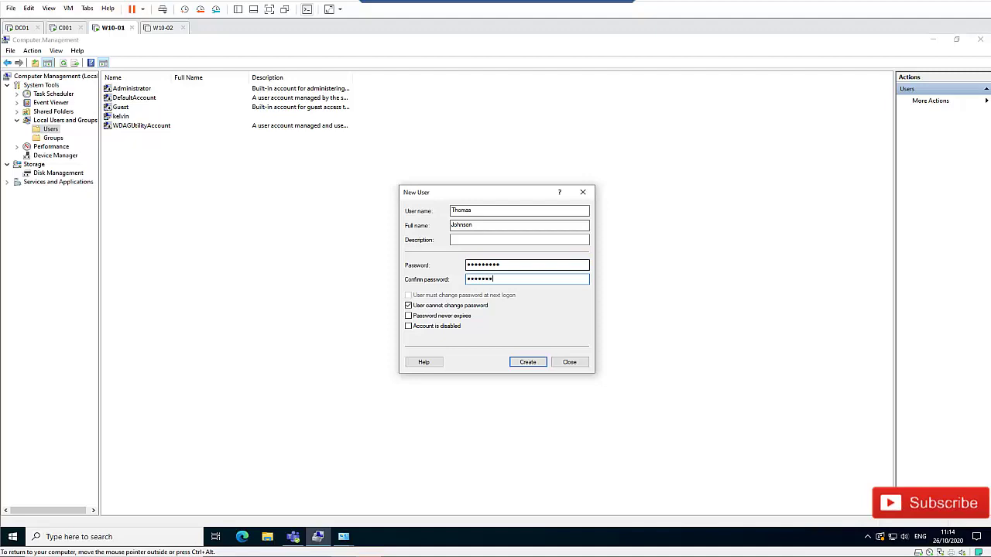
pyautogui.click(527, 362)
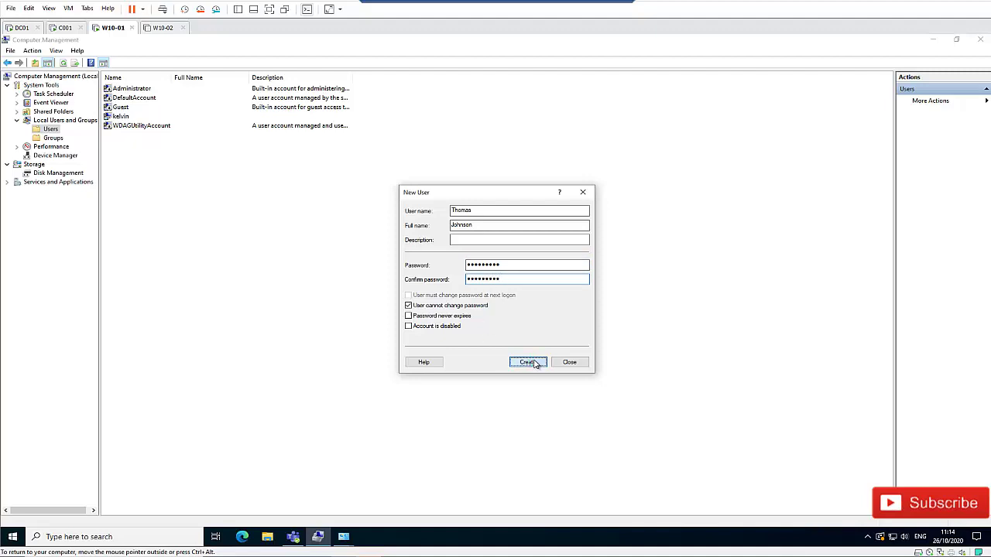
# - Close the New User form and view Thomas's Member Of tab, which lists only Users
pyautogui.click(570, 362)
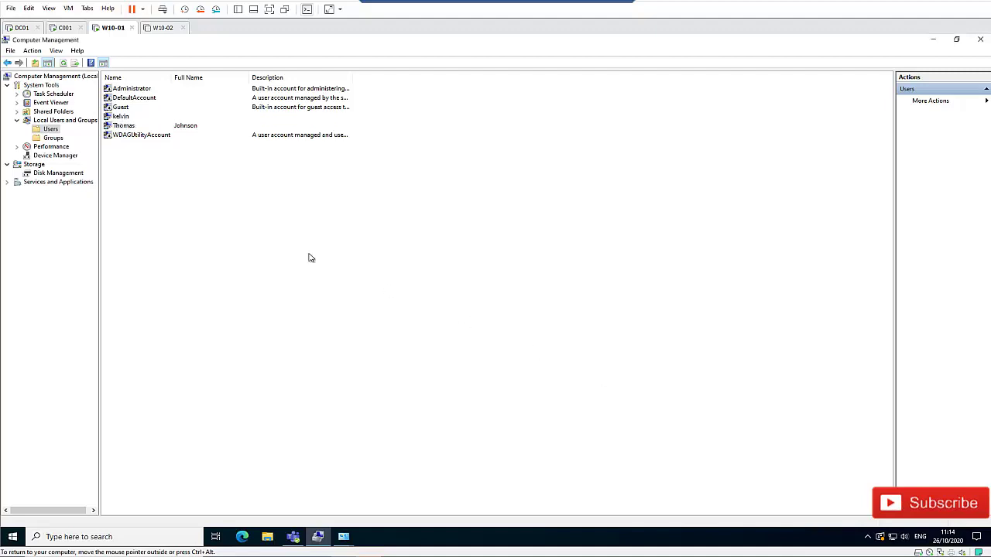
pyautogui.doubleClick(128, 126)
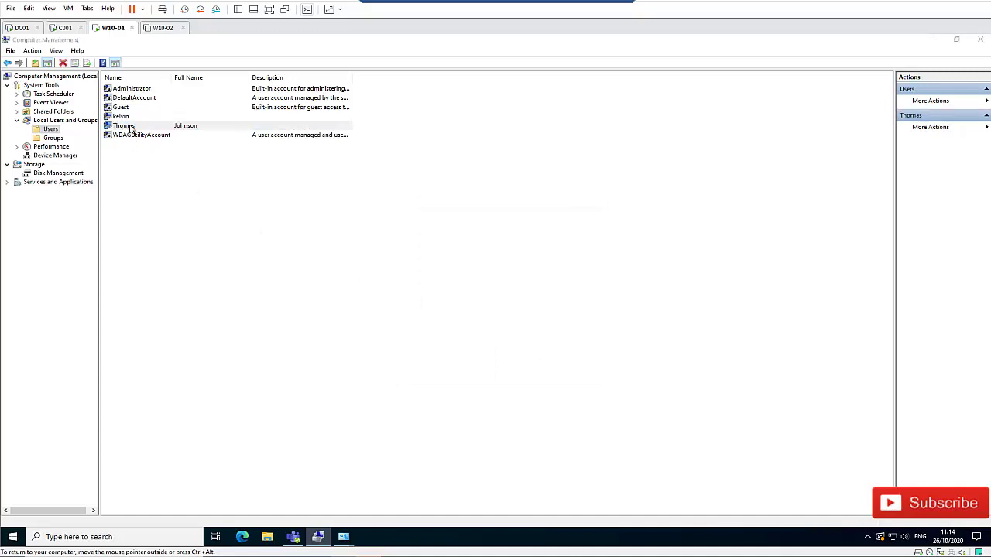
pyautogui.click(435, 193)
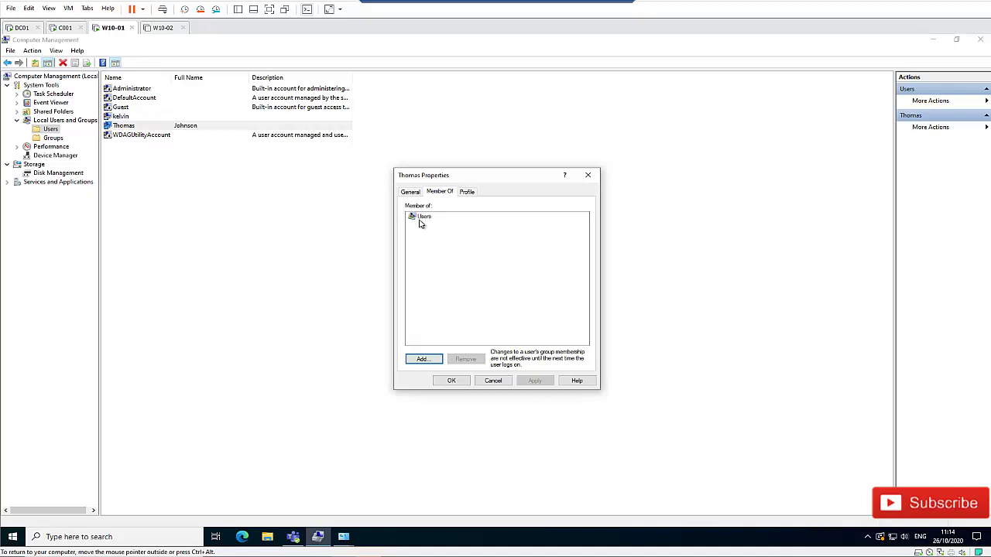
# - Try adding group 'adminis' by name, dismiss the not-found warning, and clear the entry
pyautogui.click(425, 357)
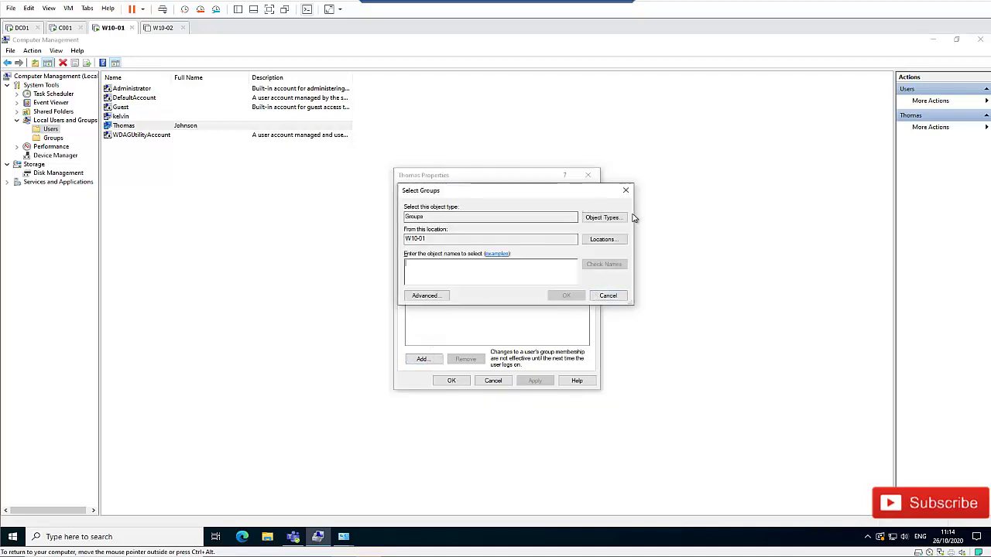
pyautogui.moveTo(497, 191); pyautogui.dragTo(544, 198)
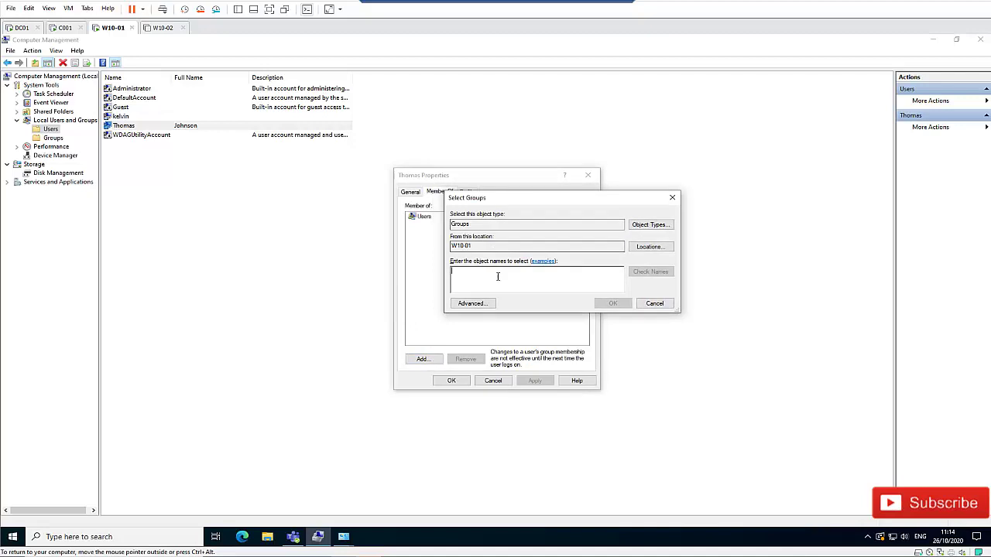
pyautogui.write('adm')
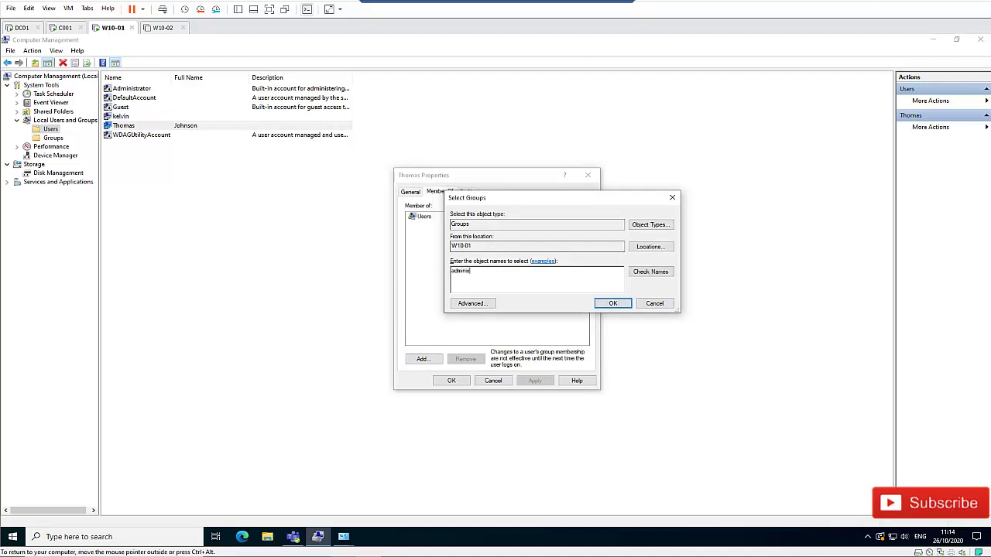
pyautogui.write('inis')
pyautogui.press('Return')
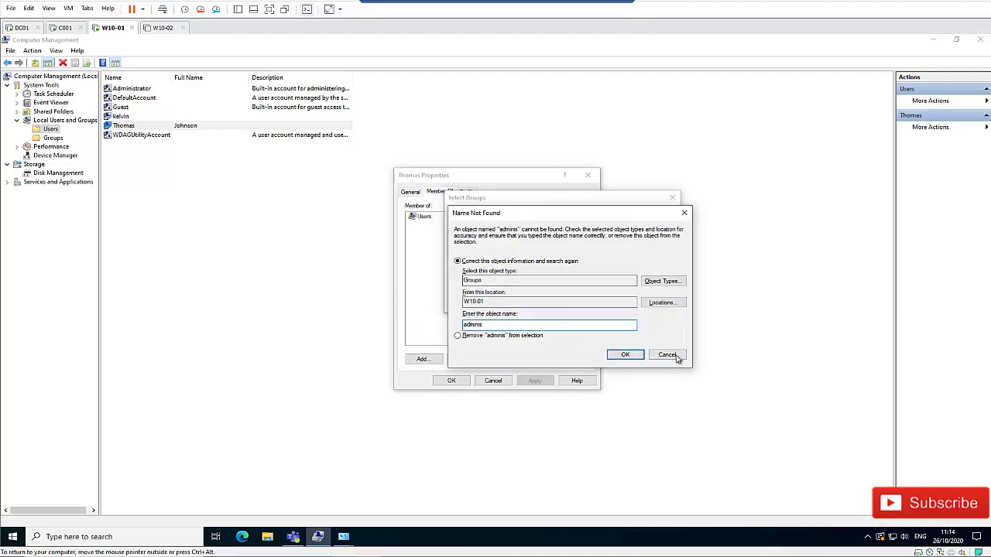
pyautogui.click(658, 354)
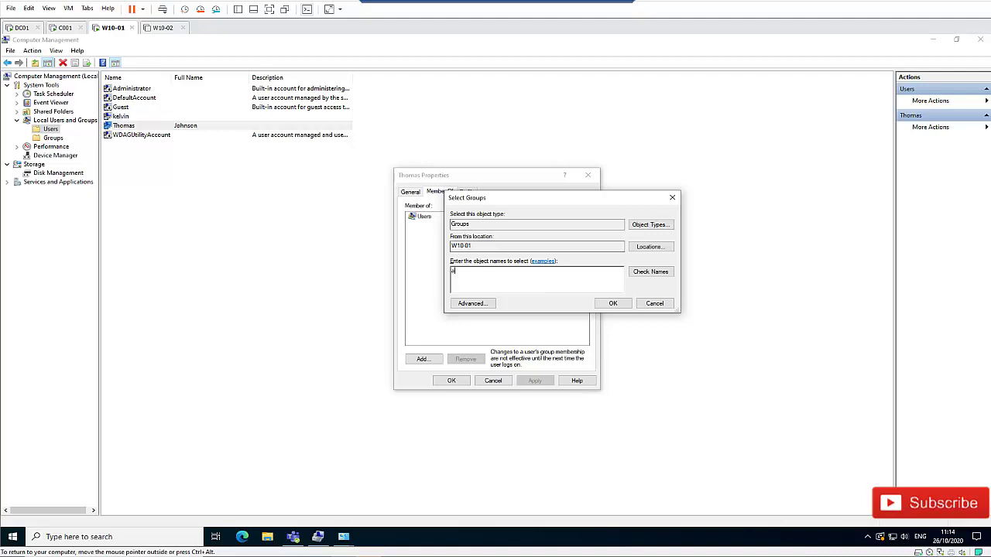
pyautogui.press('BackSpace')
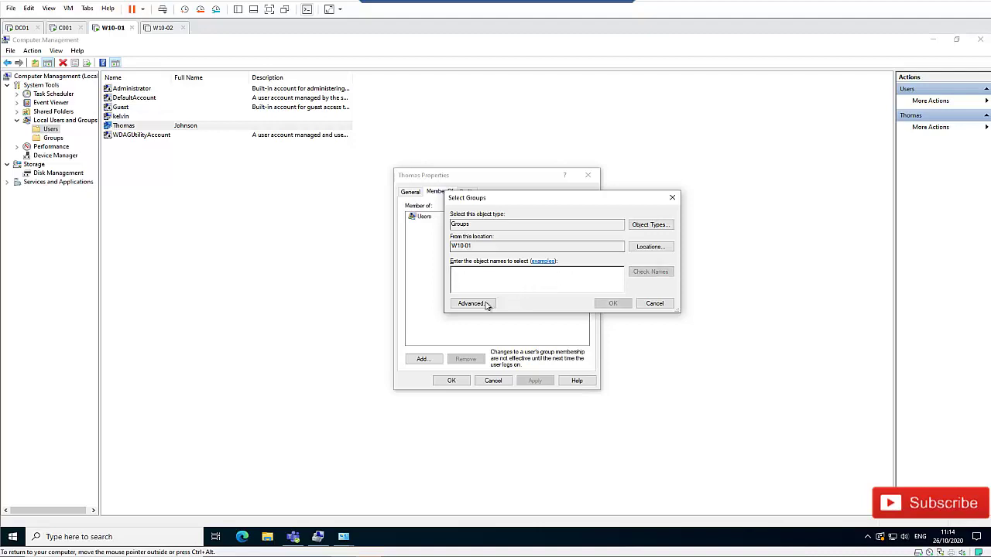
# - Find Administrators in the full group search, add it to Thomas, then apply and close
pyautogui.click(476, 303)
pyautogui.click(688, 304)
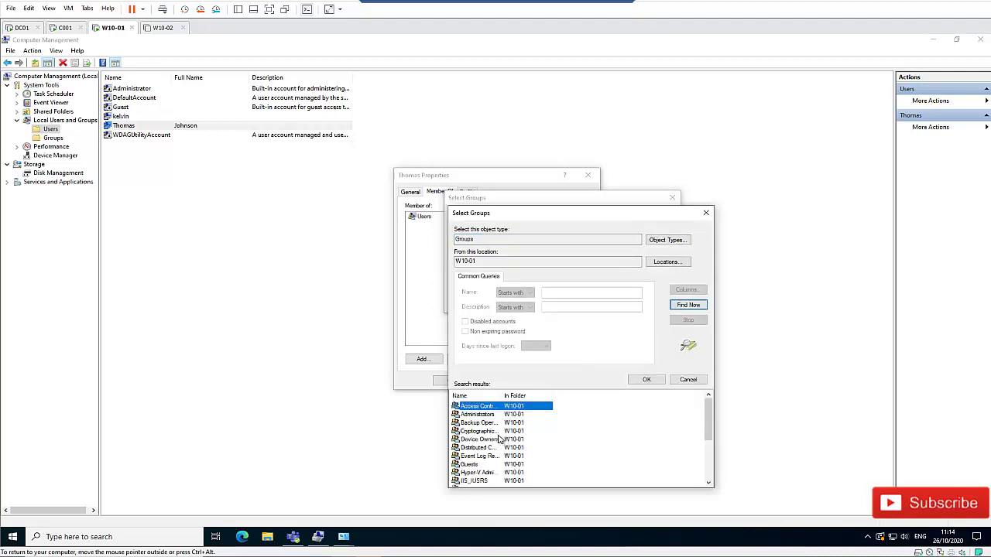
pyautogui.click(491, 416)
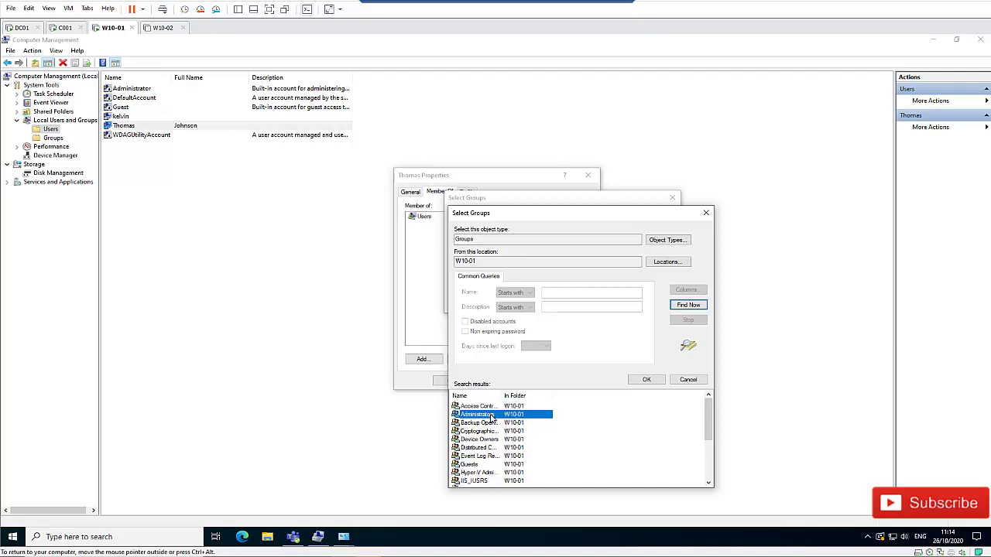
pyautogui.doubleClick(491, 416)
pyautogui.click(611, 304)
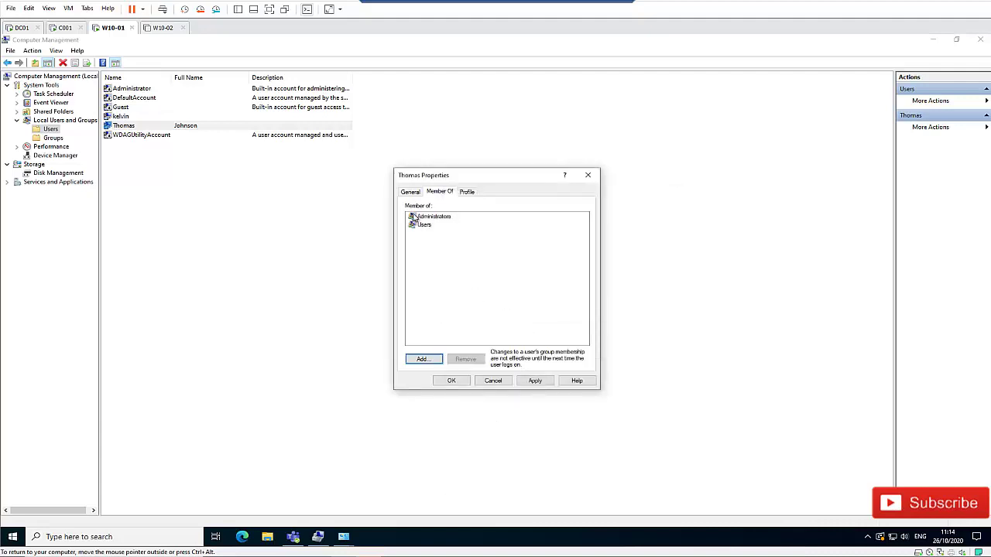
pyautogui.click(536, 381)
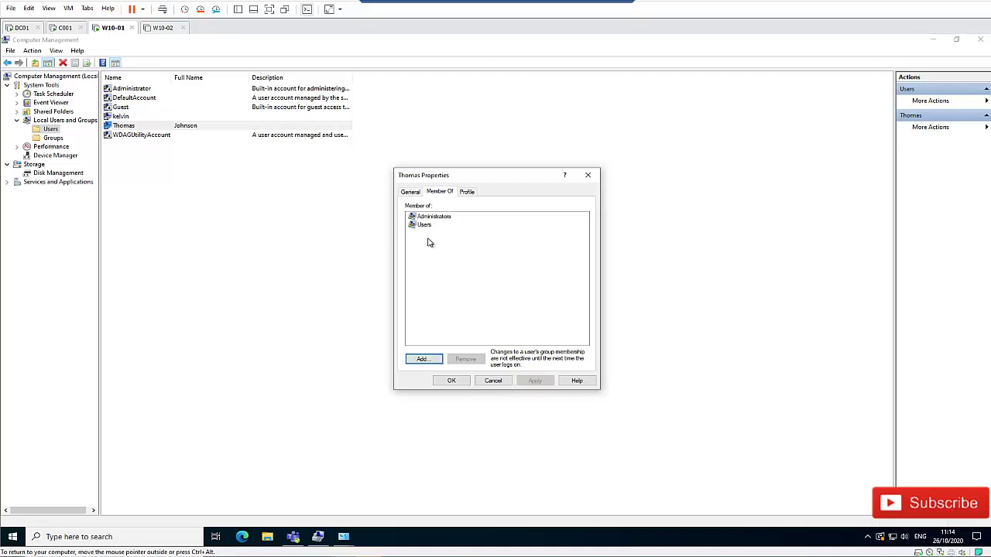
pyautogui.click(452, 381)
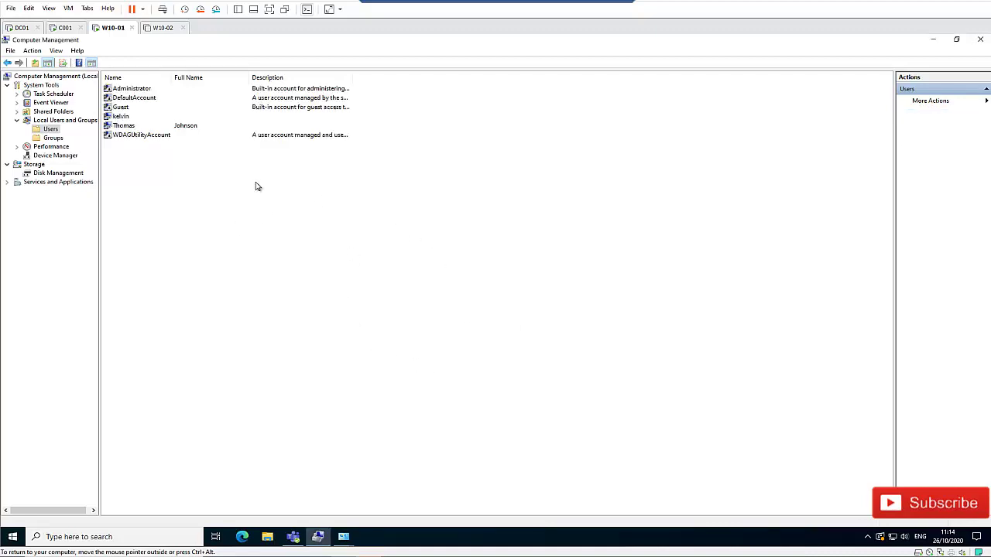